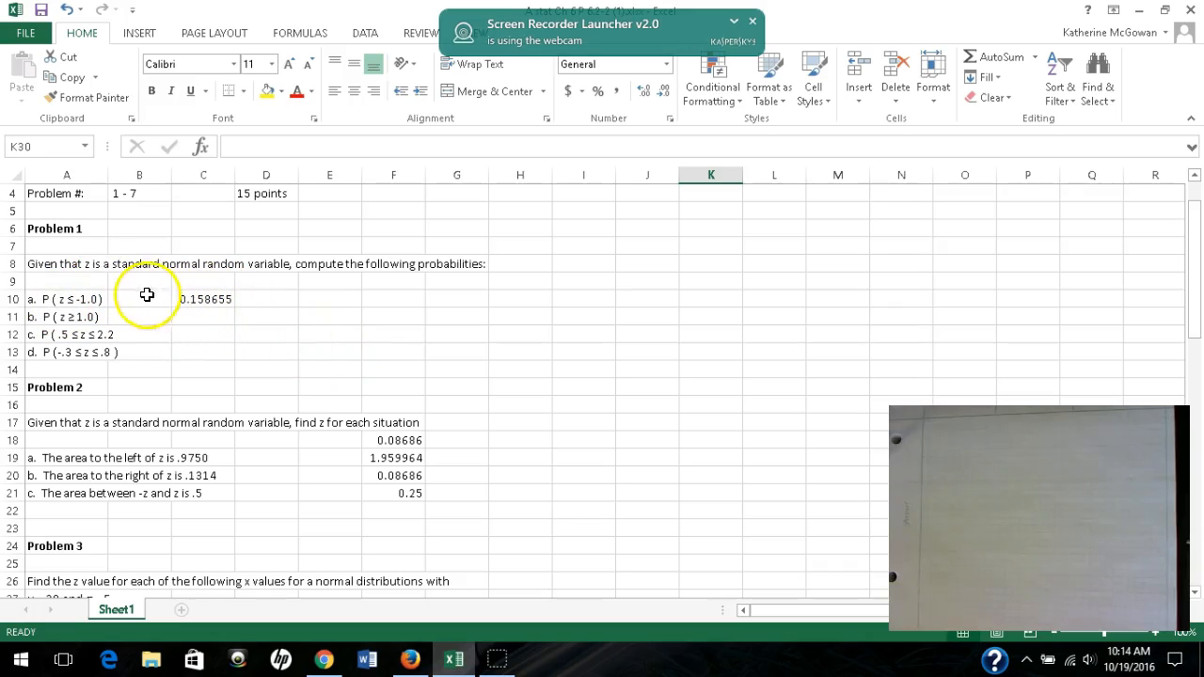
# Step: Examine the NORM.DIST formula in cell C10 for Problem 1a, including its X, Mean, Standard_dev and Cumulative arguments
pyautogui.click(201, 299)
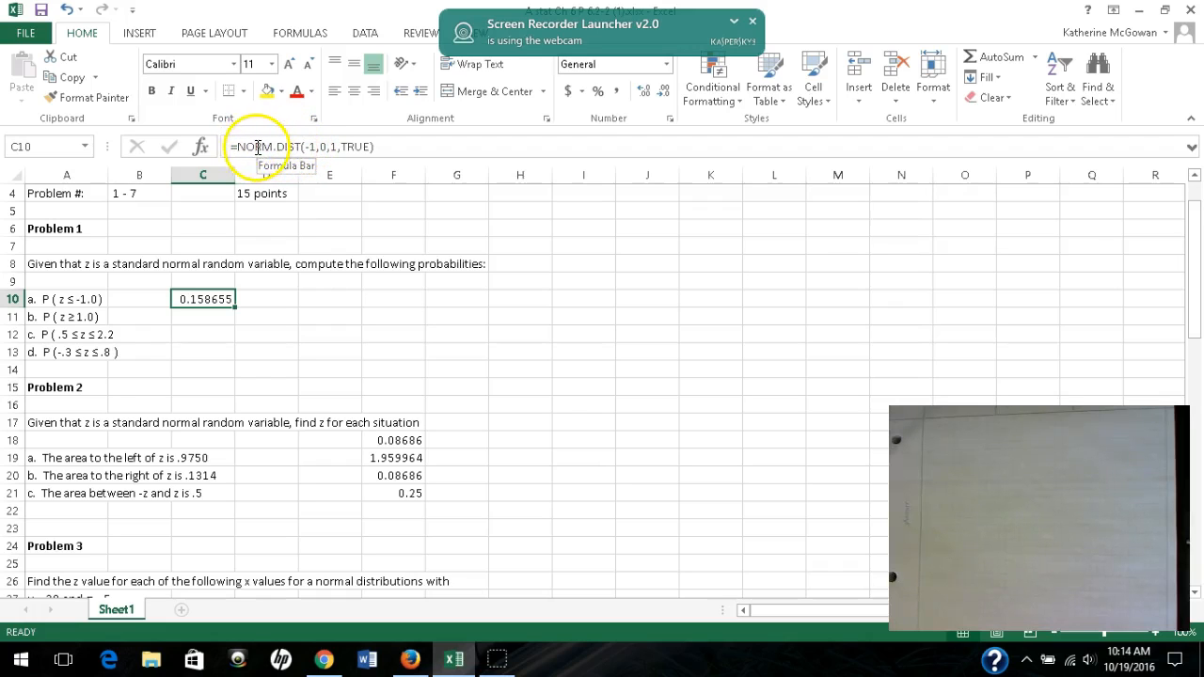
pyautogui.click(310, 147)
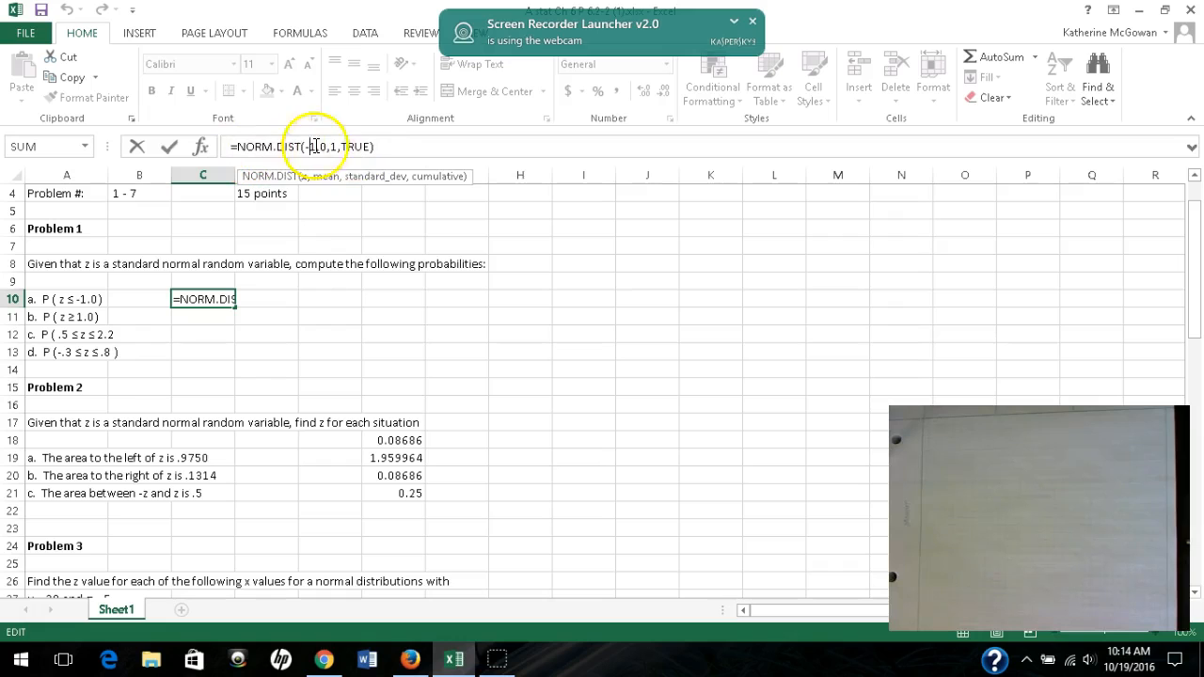
pyautogui.click(202, 149)
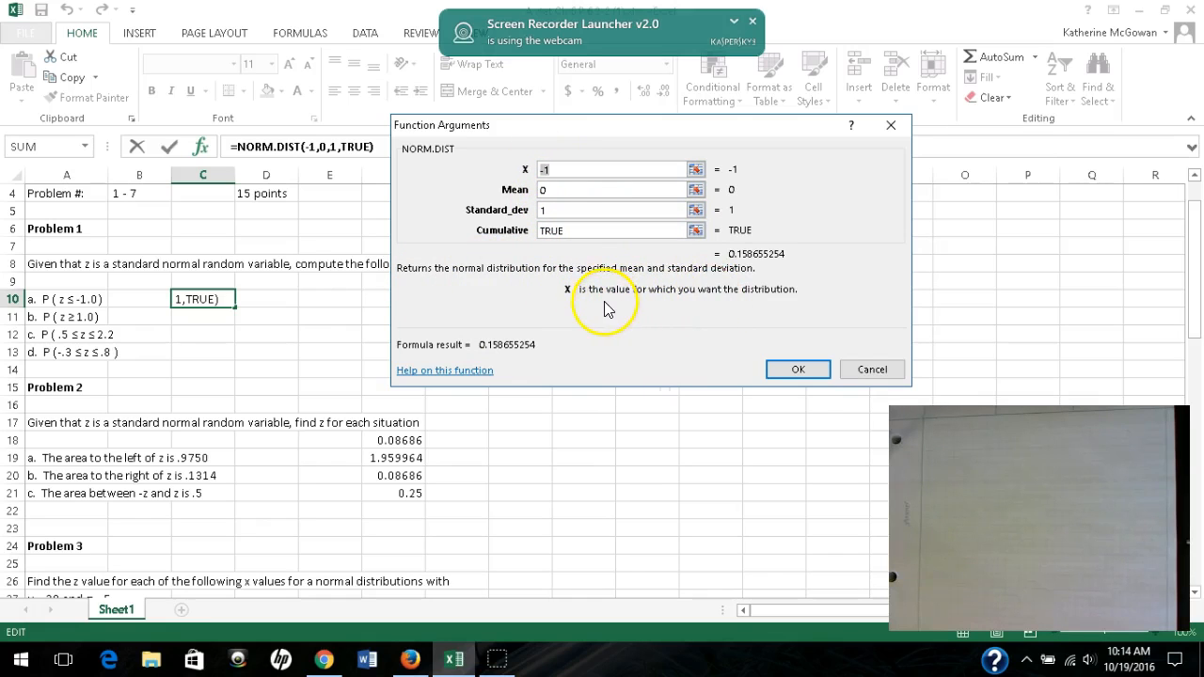
pyautogui.click(872, 371)
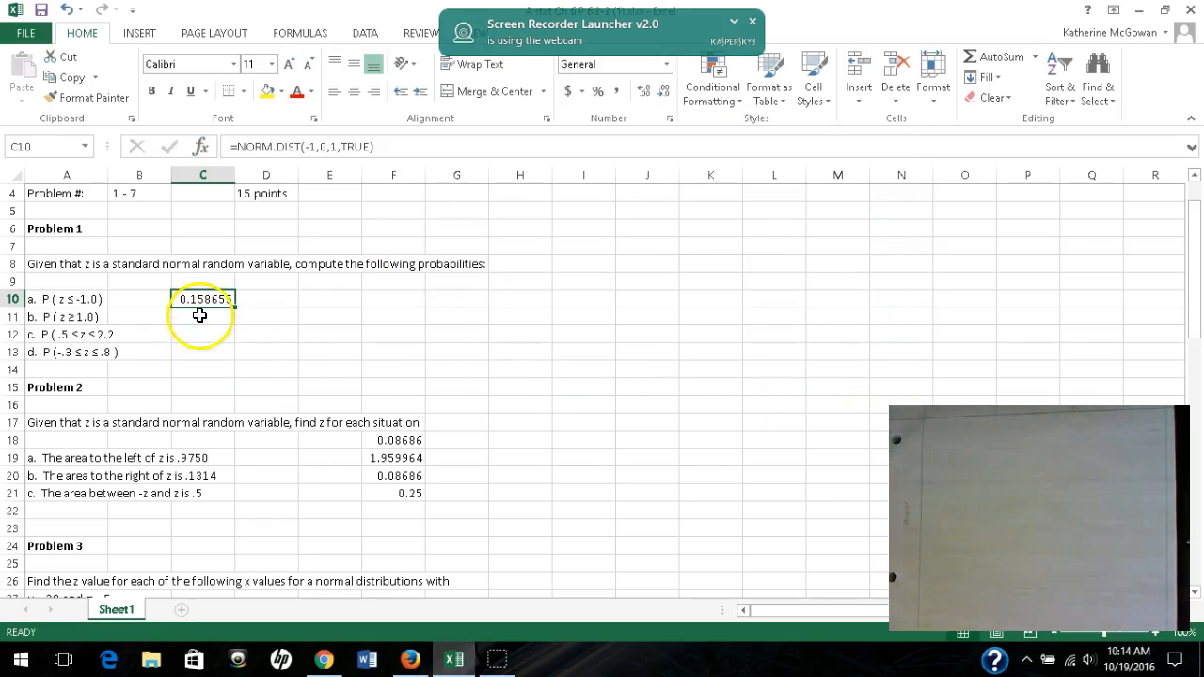
pyautogui.click(265, 147)
pyautogui.click(316, 147)
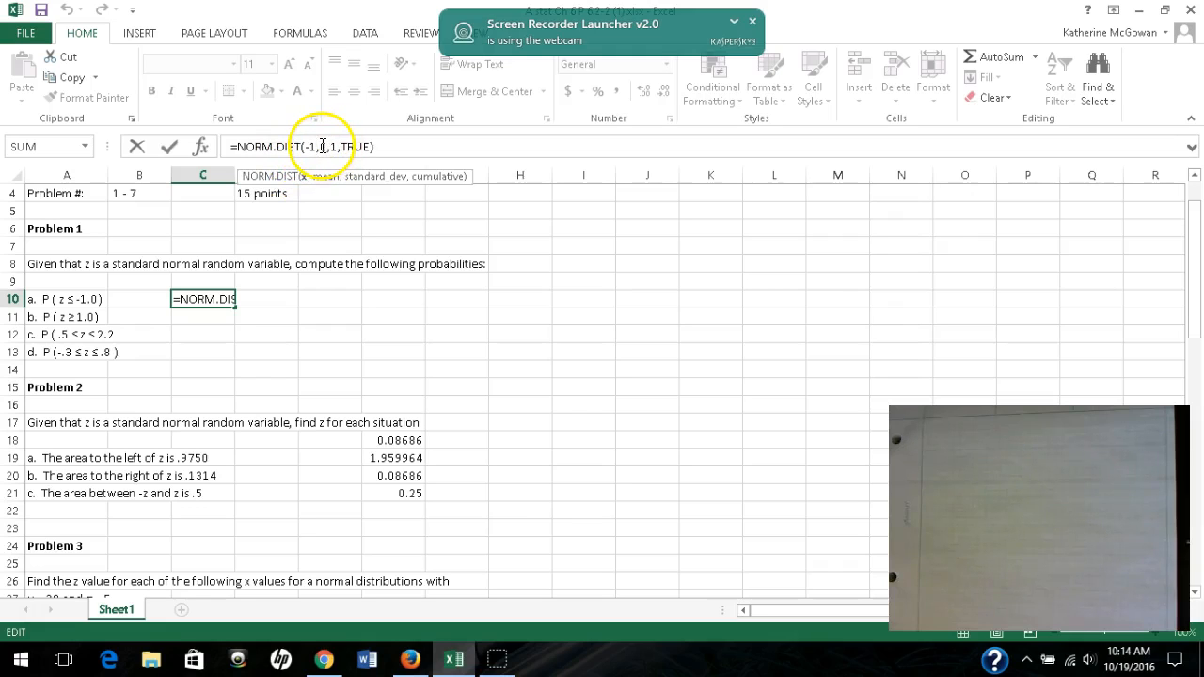
pyautogui.click(325, 147)
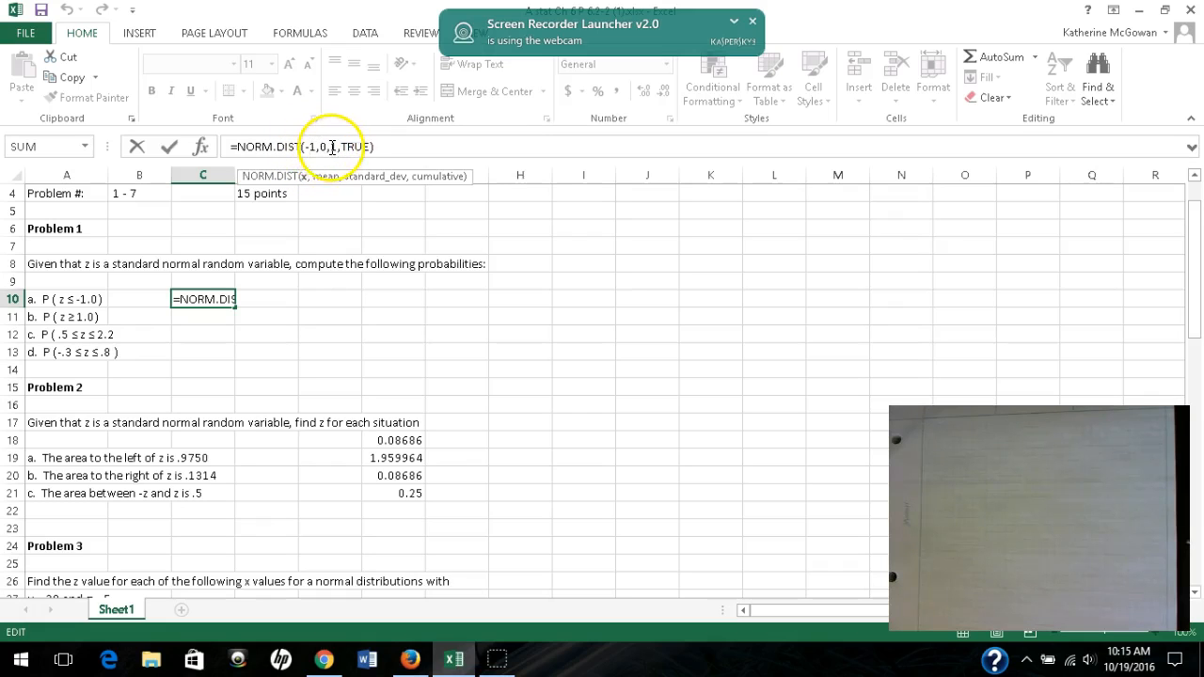
# Step: Look over Problems 2 to 5 on the sheet and cancel the open edit of cell C10
pyautogui.scroll(-4, 282, 503)
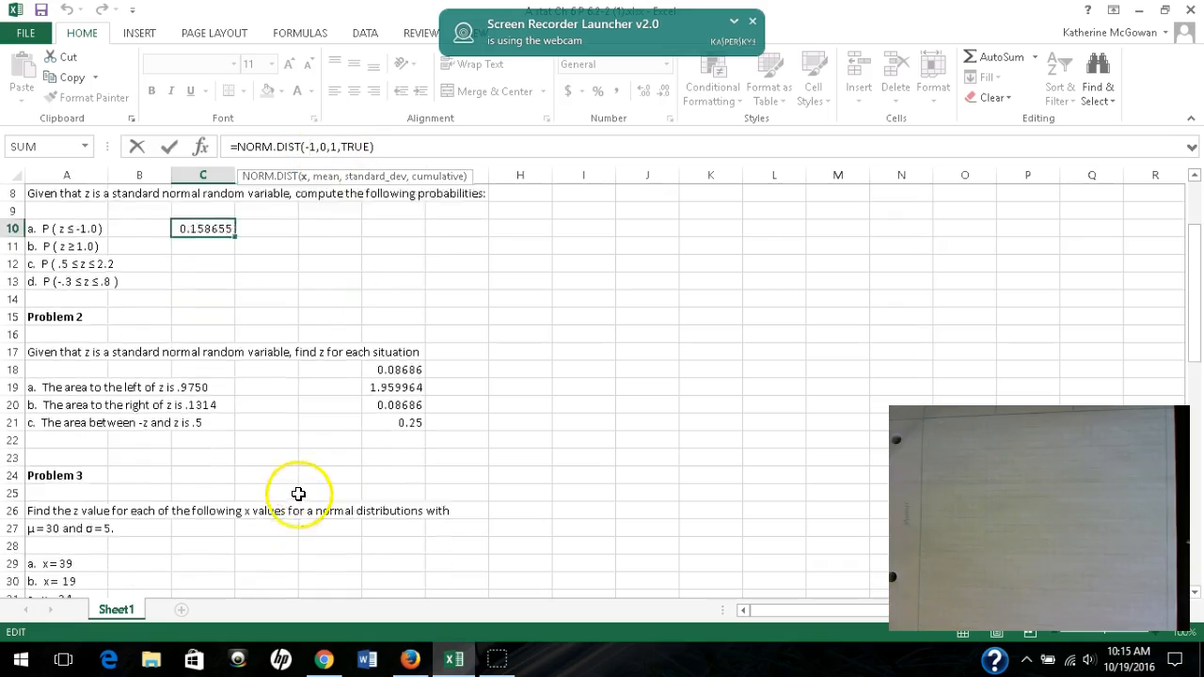
pyautogui.scroll(-3, 297, 492)
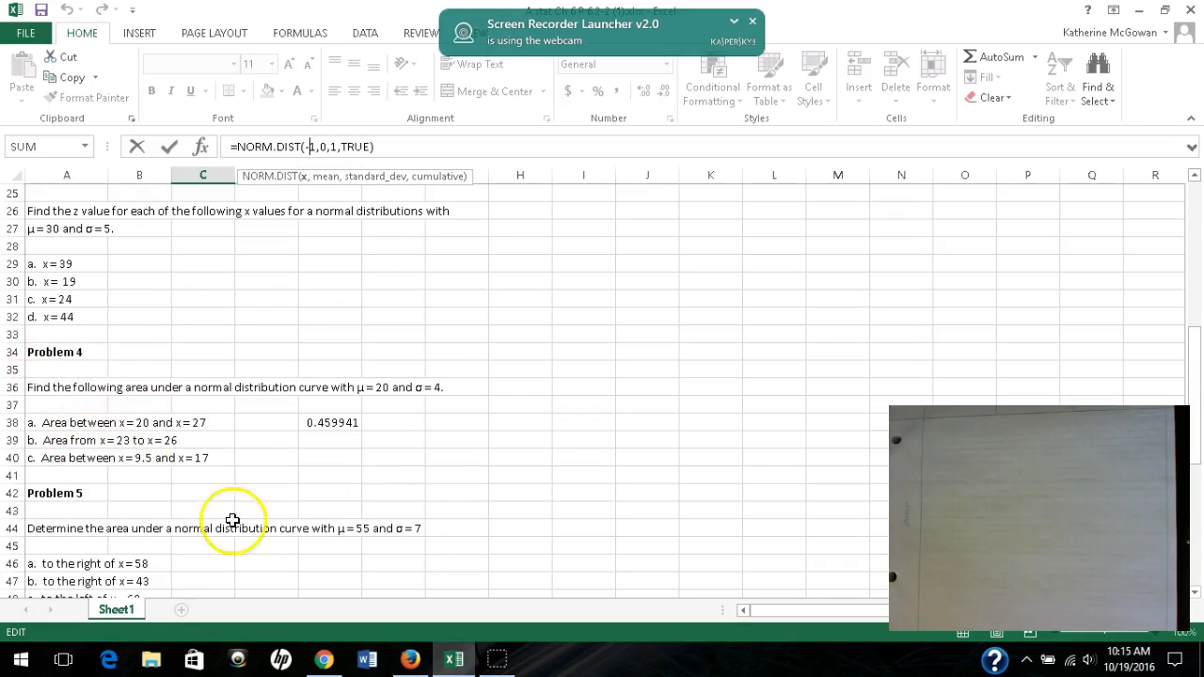
pyautogui.scroll(1, 405, 447)
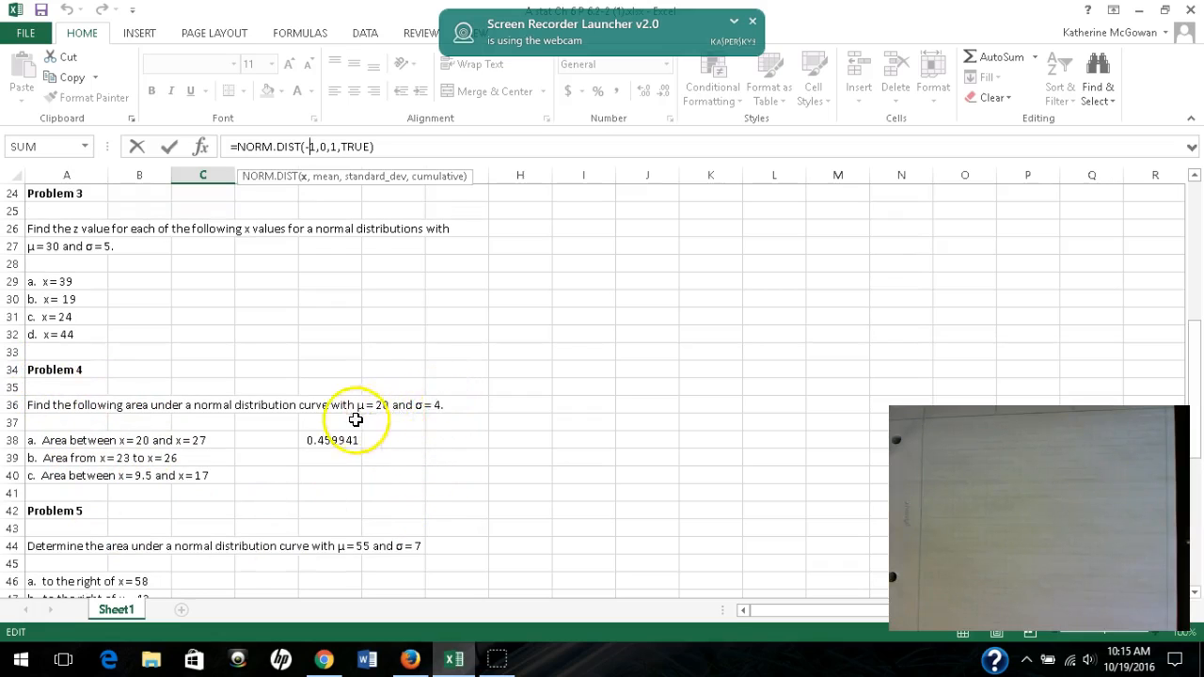
pyautogui.scroll(5, 366, 423)
pyautogui.scroll(2, 324, 162)
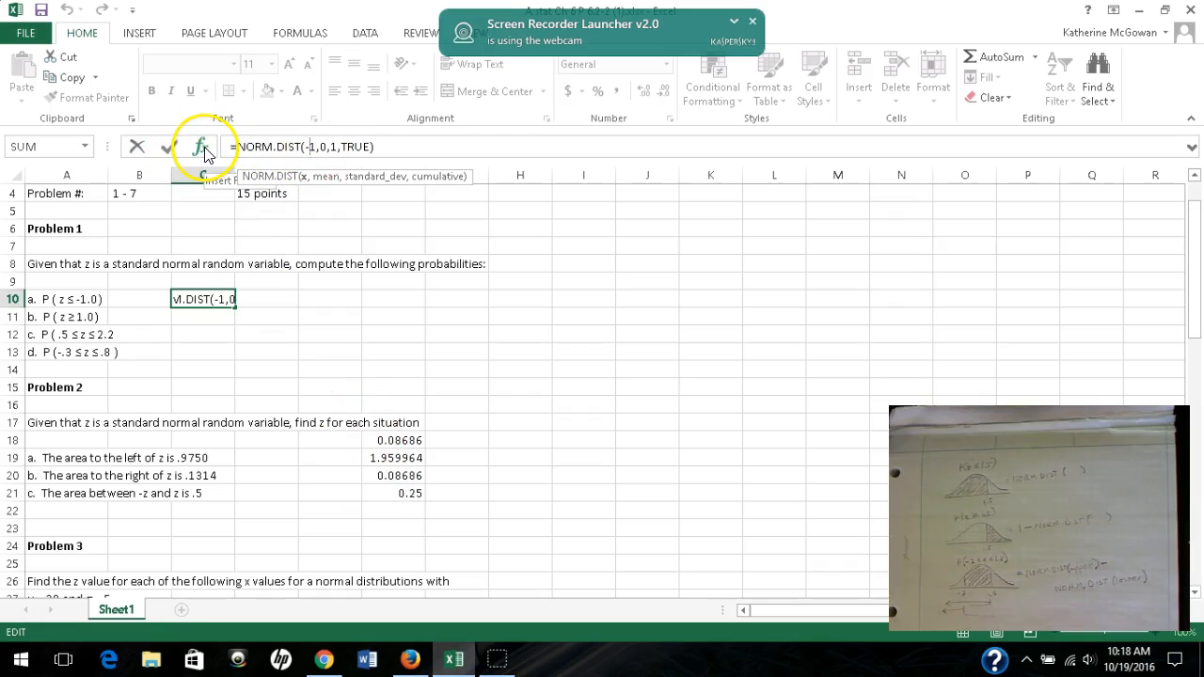
pyautogui.scroll(-4, 377, 470)
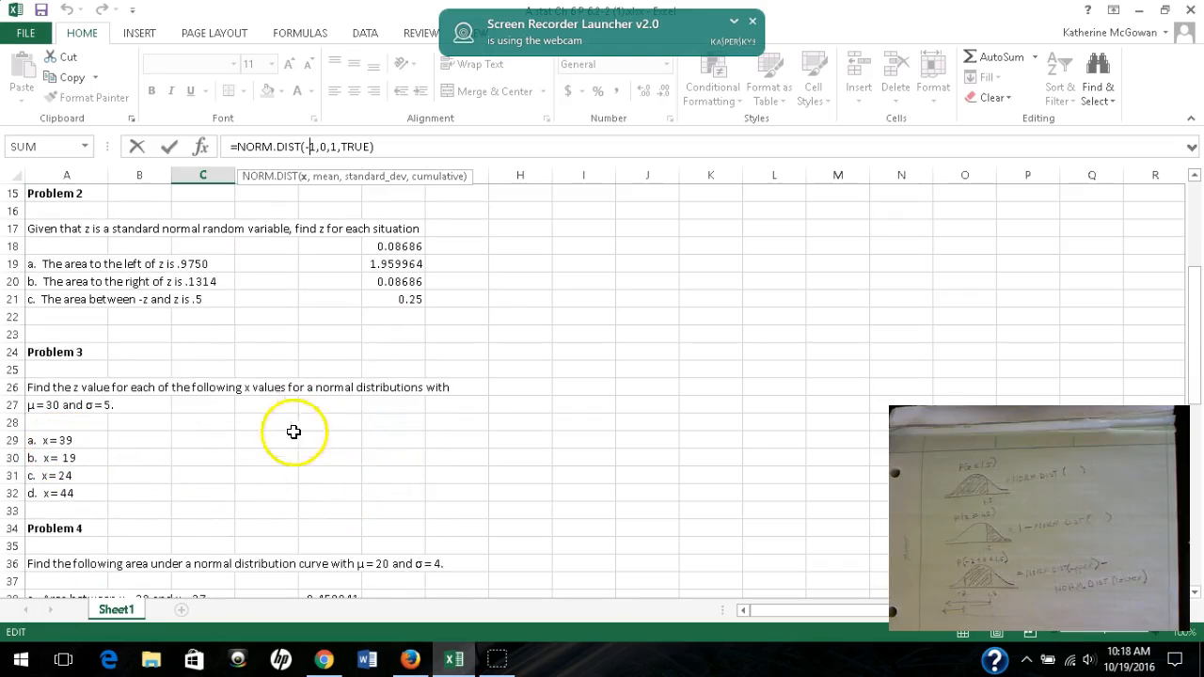
pyautogui.click(212, 441)
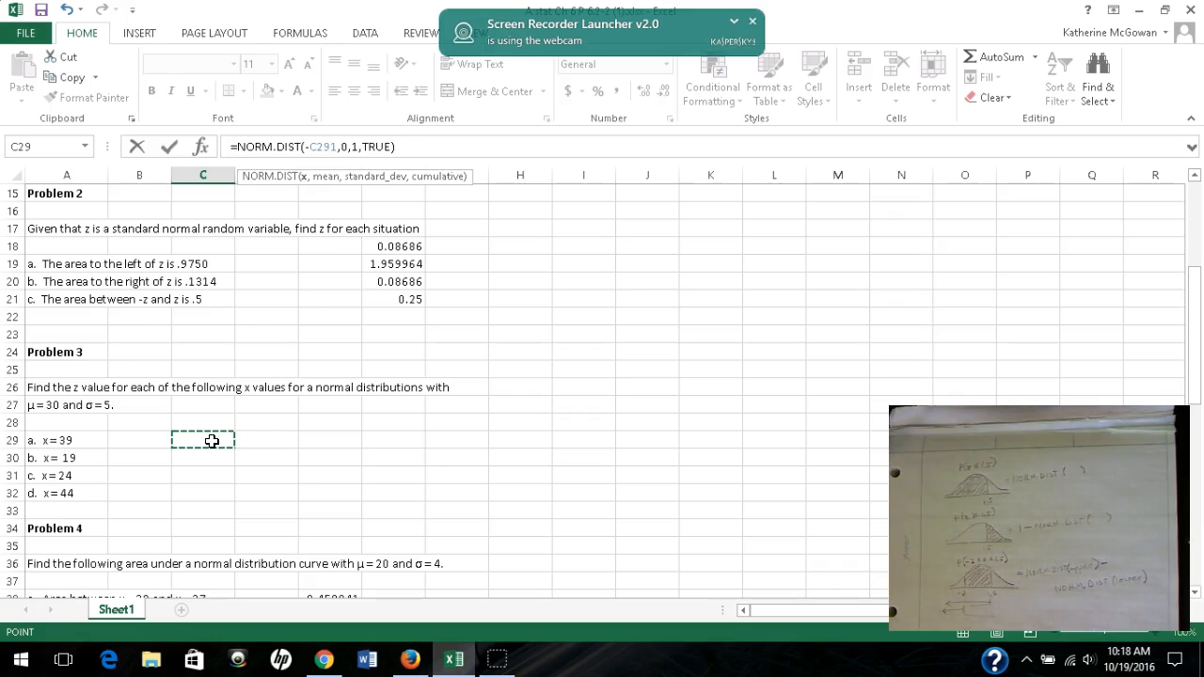
pyautogui.press('Escape')
pyautogui.scroll(-1, 220, 443)
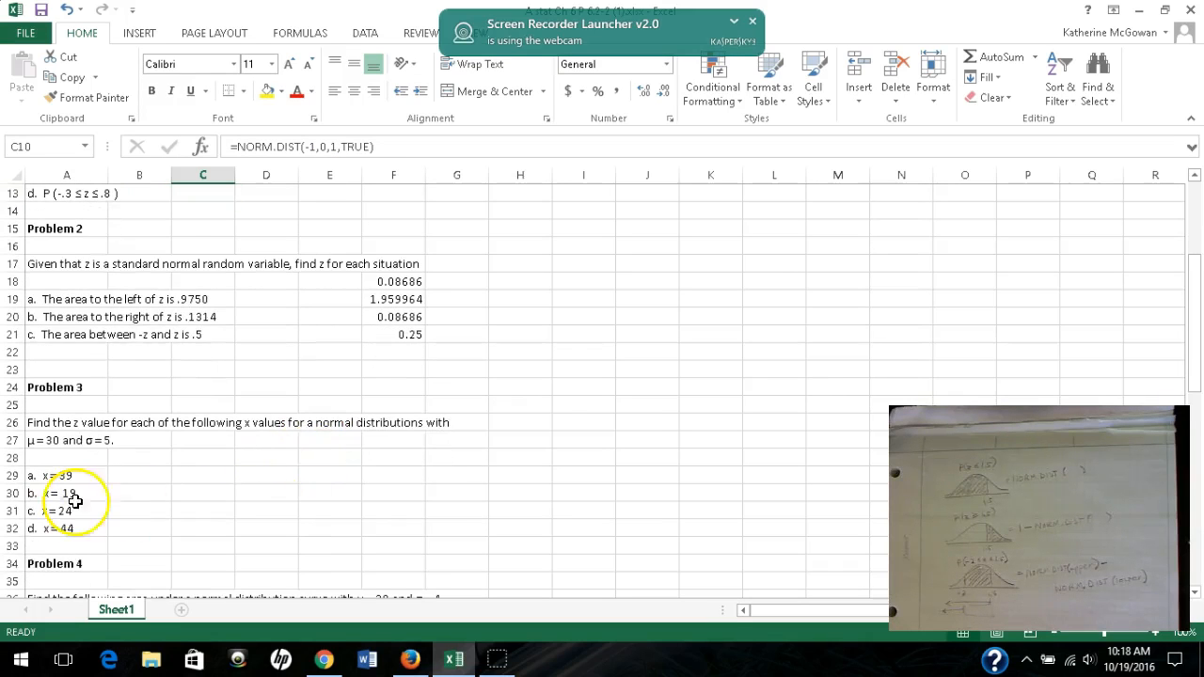
pyautogui.click(203, 478)
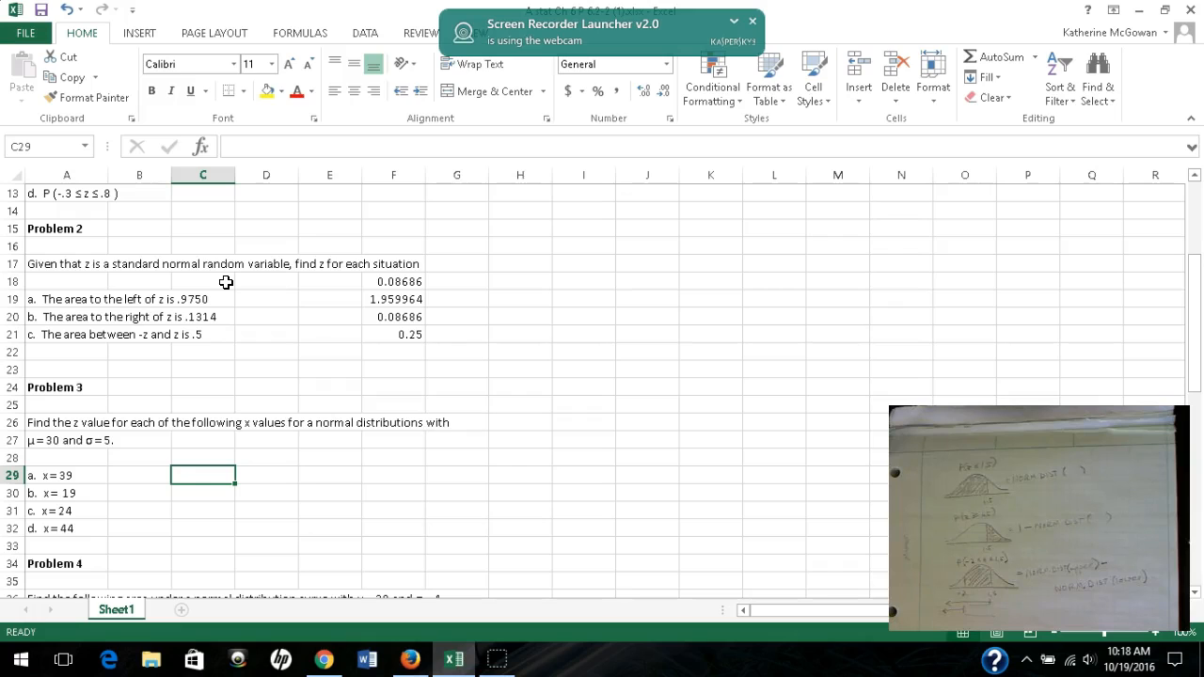
pyautogui.write('=(39-30')
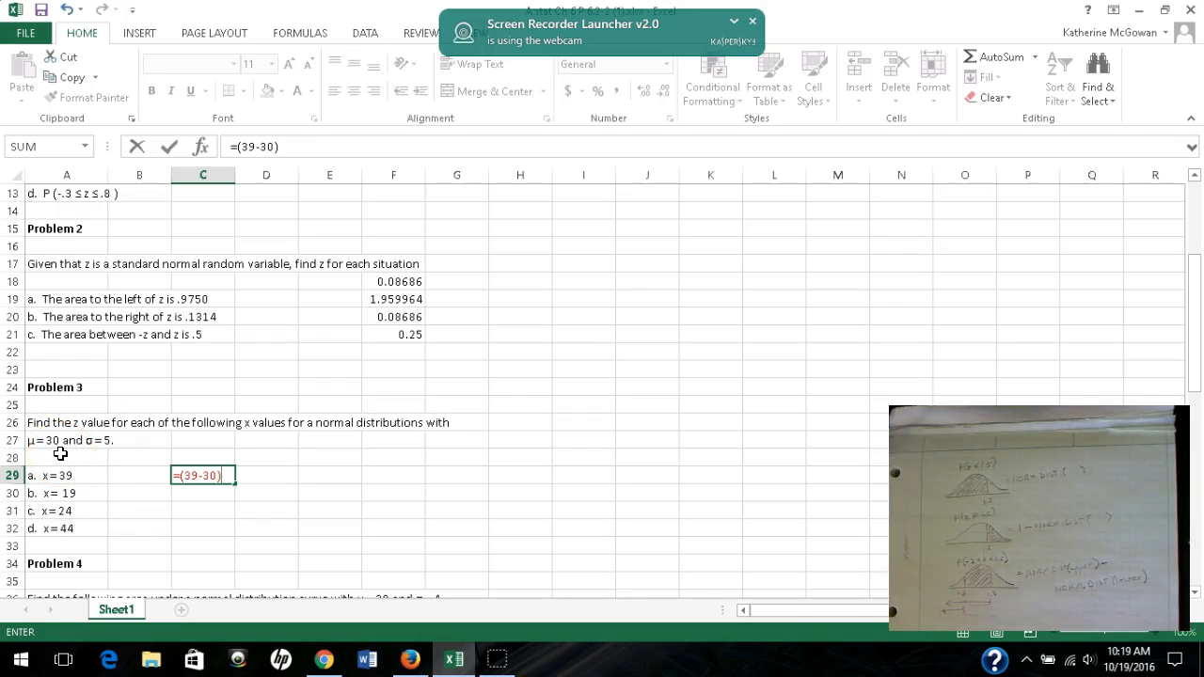
pyautogui.write('5')
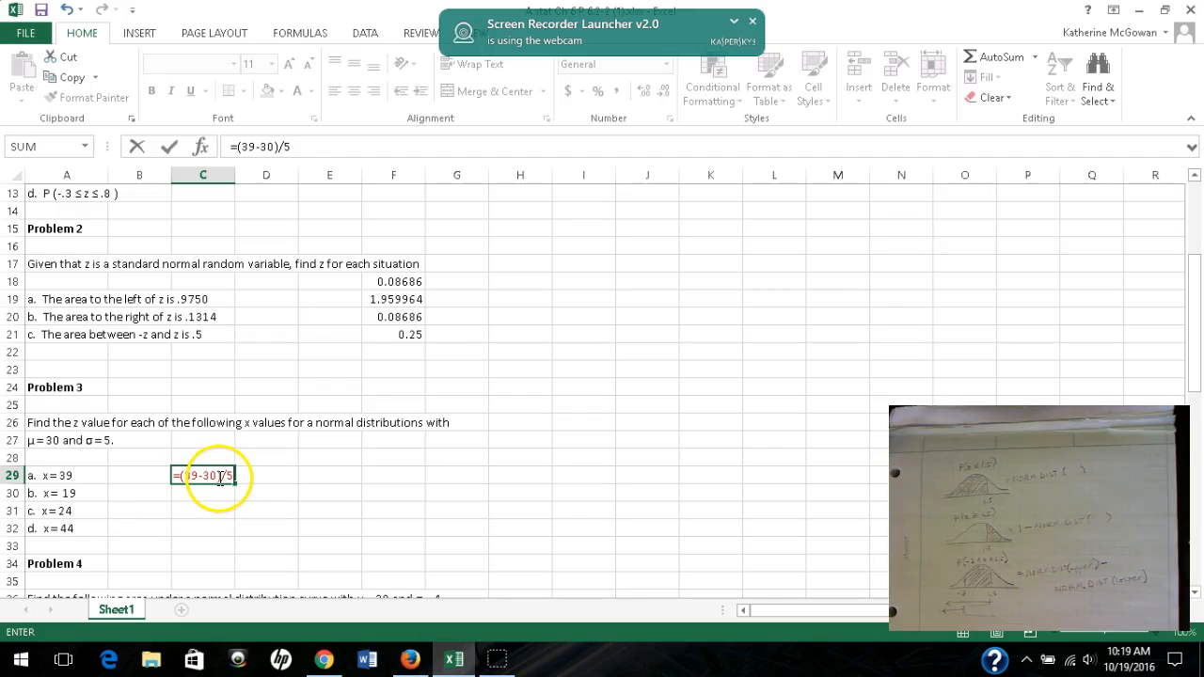
pyautogui.click(172, 476)
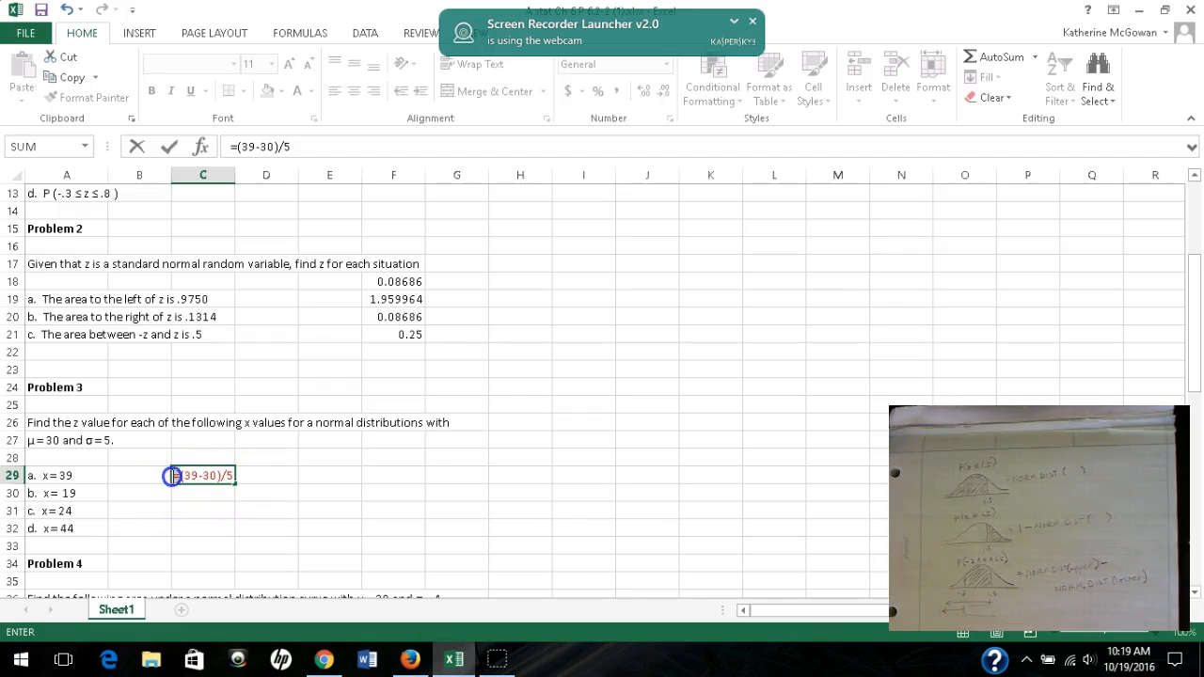
pyautogui.click(184, 494)
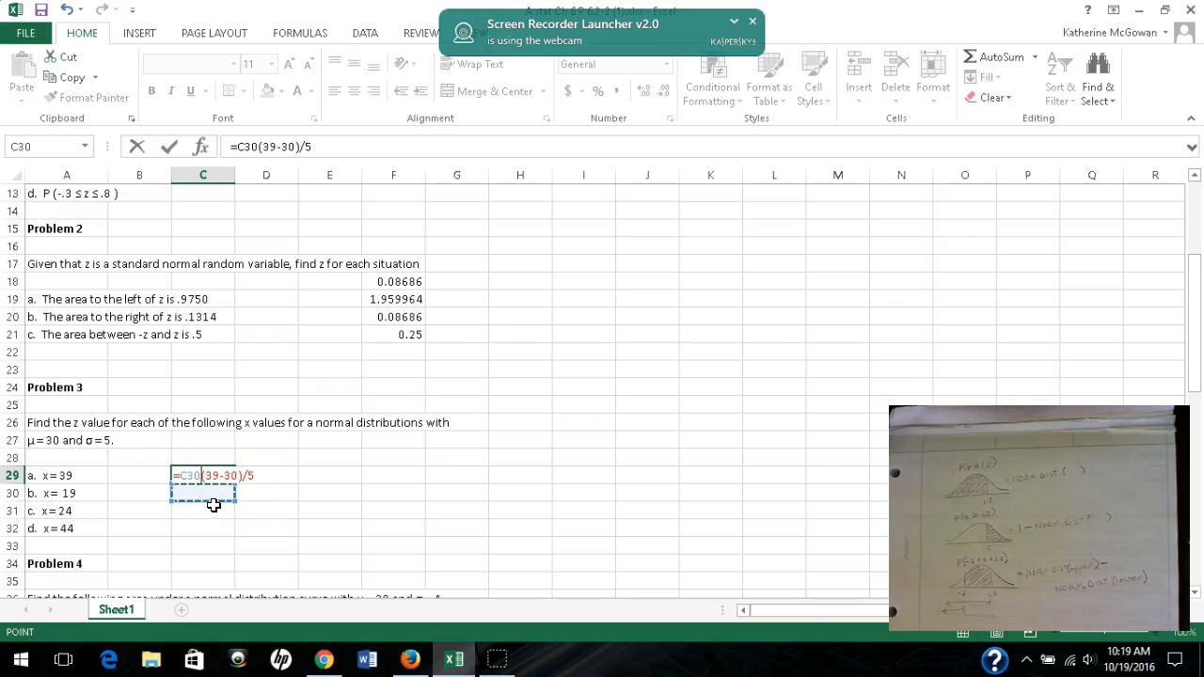
pyautogui.press('Escape')
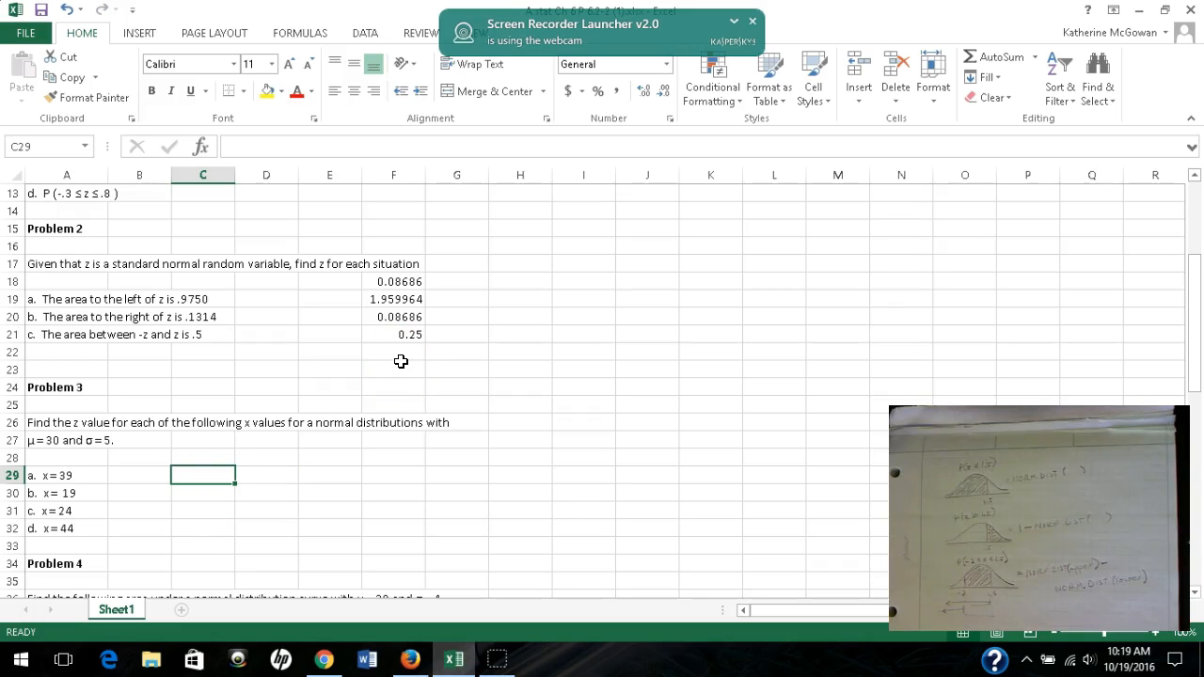
# Step: Enter the formula =(39-30)/5 in cell C29 to compute the z value for x = 39 in Problem 3
pyautogui.write('=(39-30)/5')
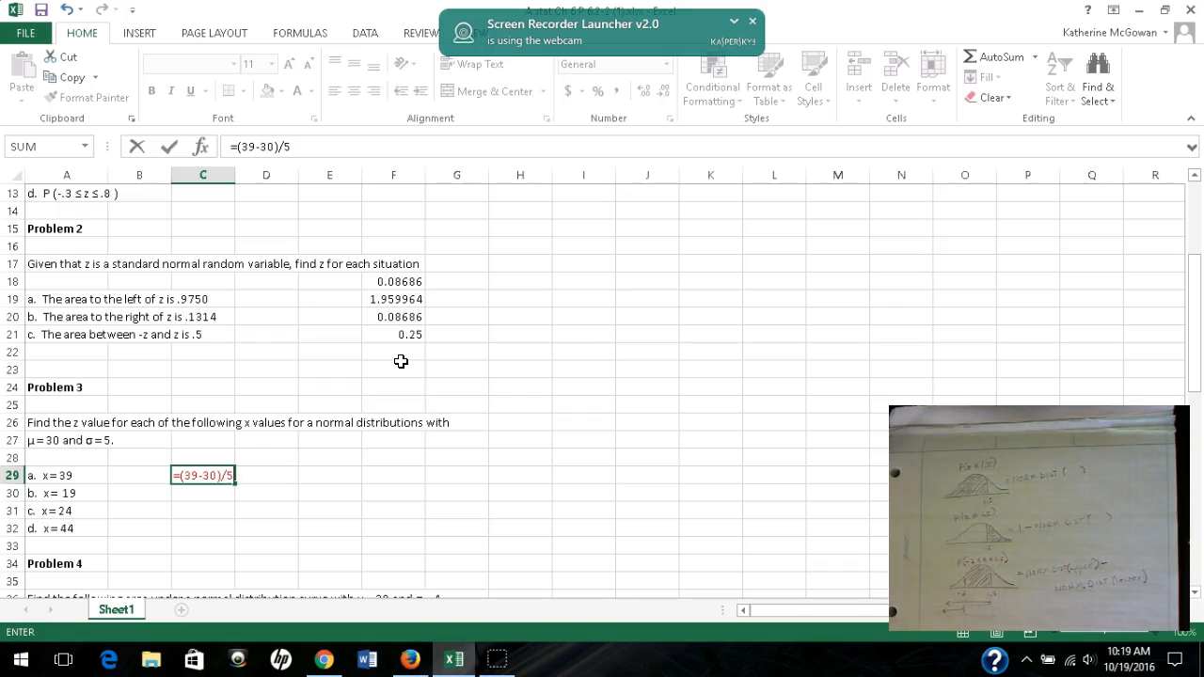
pyautogui.press('Return')
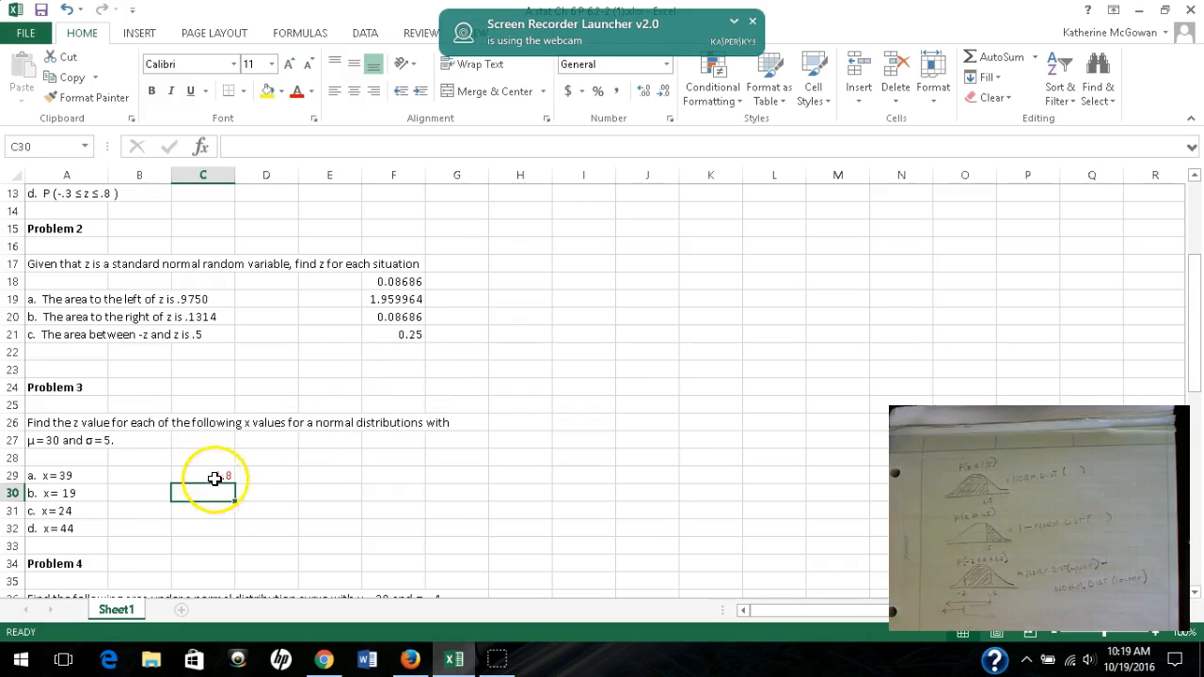
# Step: Examine the Problem 4a formula in cell E38, comparing the x, mean and standard deviation arguments of its two subtracted NORM.DIST functions
pyautogui.scroll(-1, 642, 441)
pyautogui.scroll(-2, 642, 441)
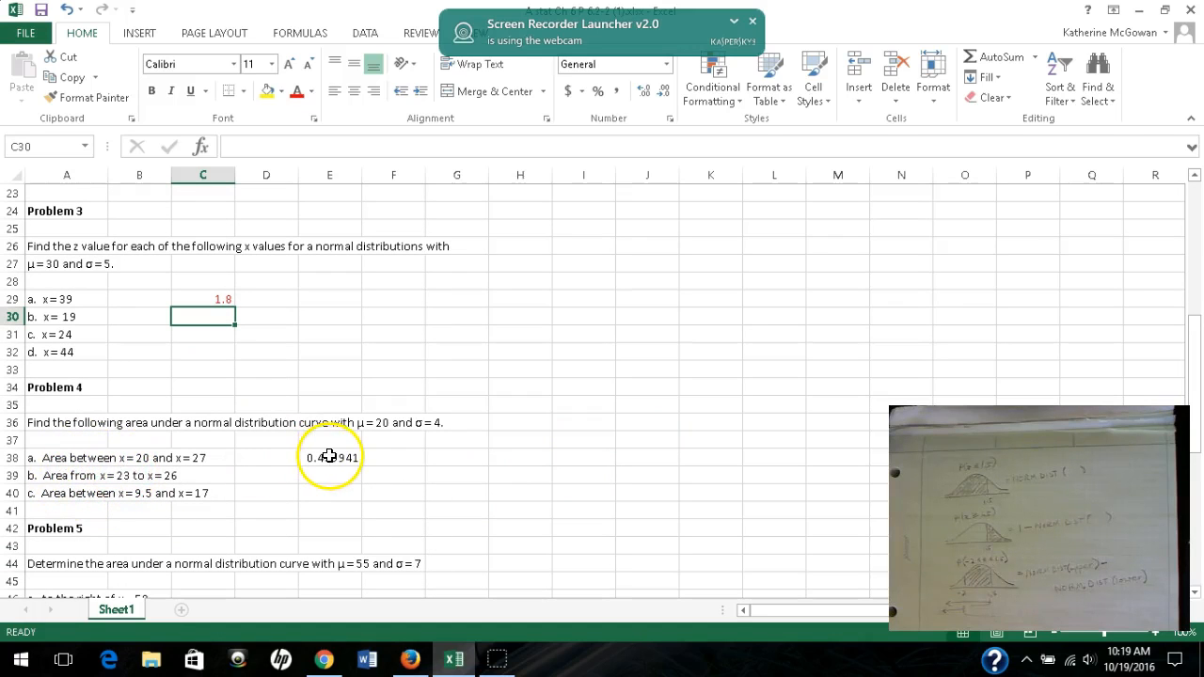
pyautogui.click(329, 457)
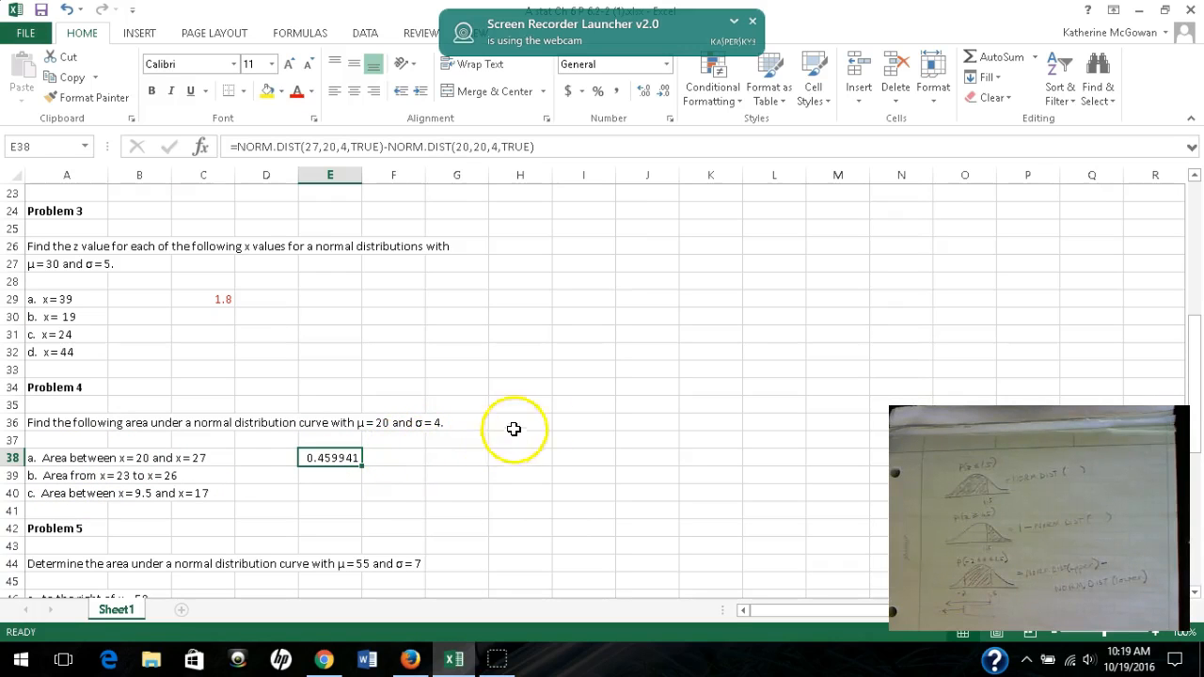
pyautogui.scroll(-1, 418, 479)
pyautogui.scroll(-6, 419, 479)
pyautogui.scroll(4, 344, 376)
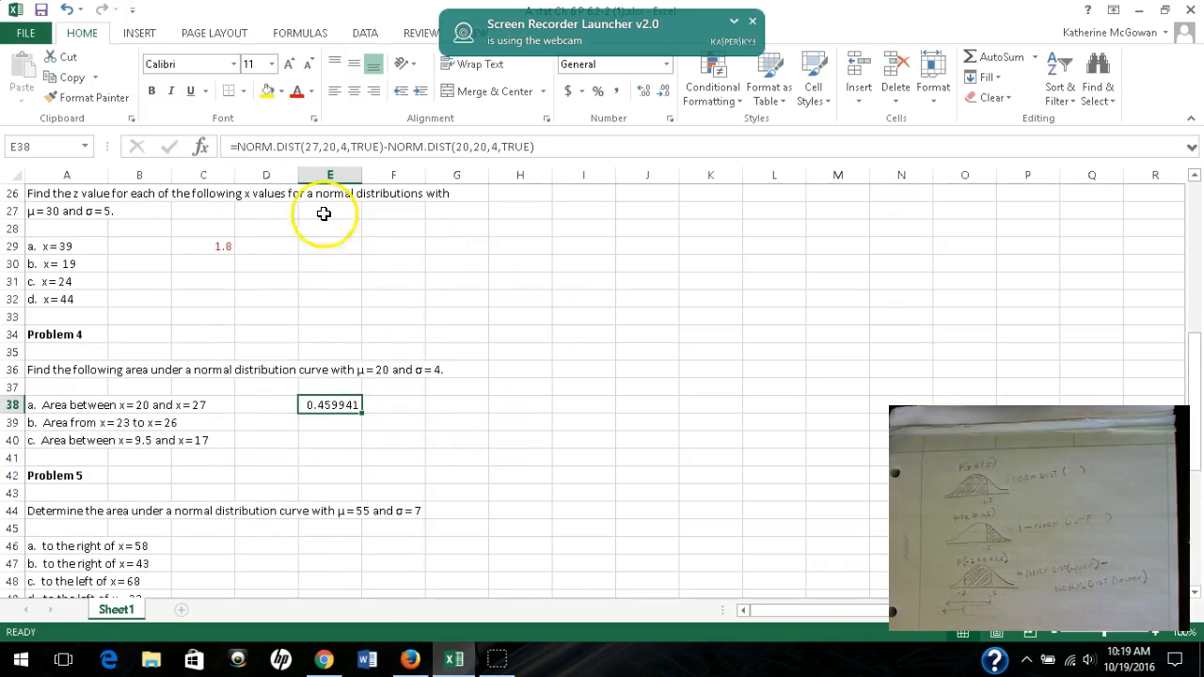
pyautogui.click(255, 147)
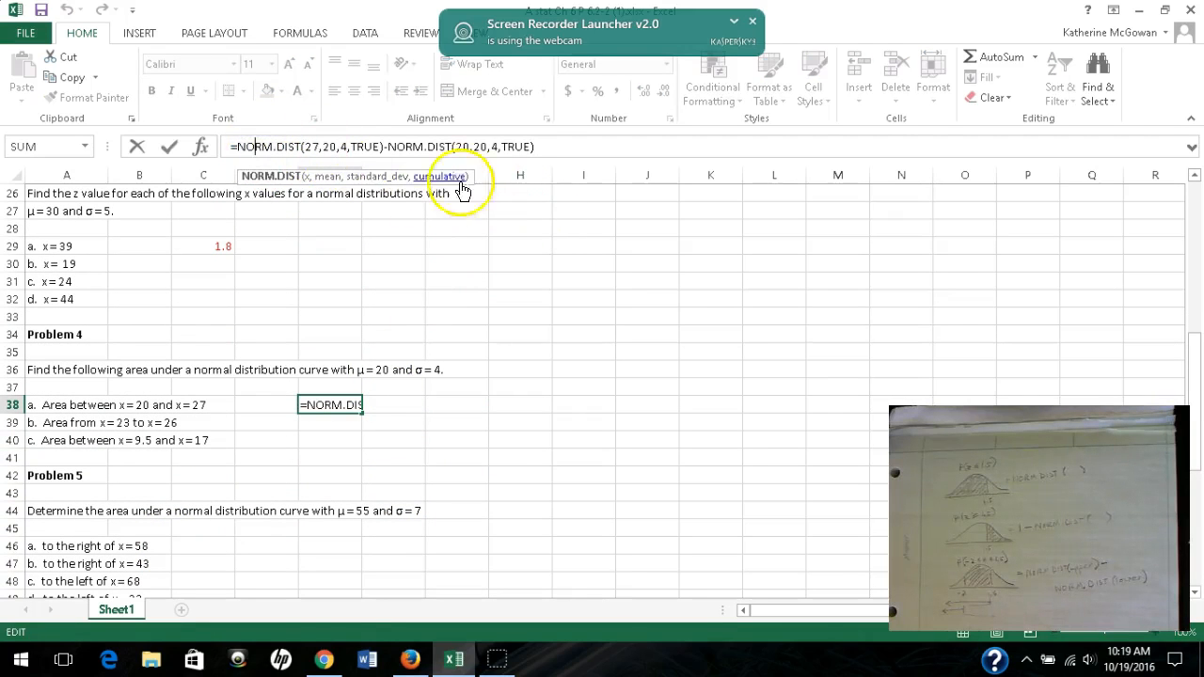
pyautogui.click(379, 149)
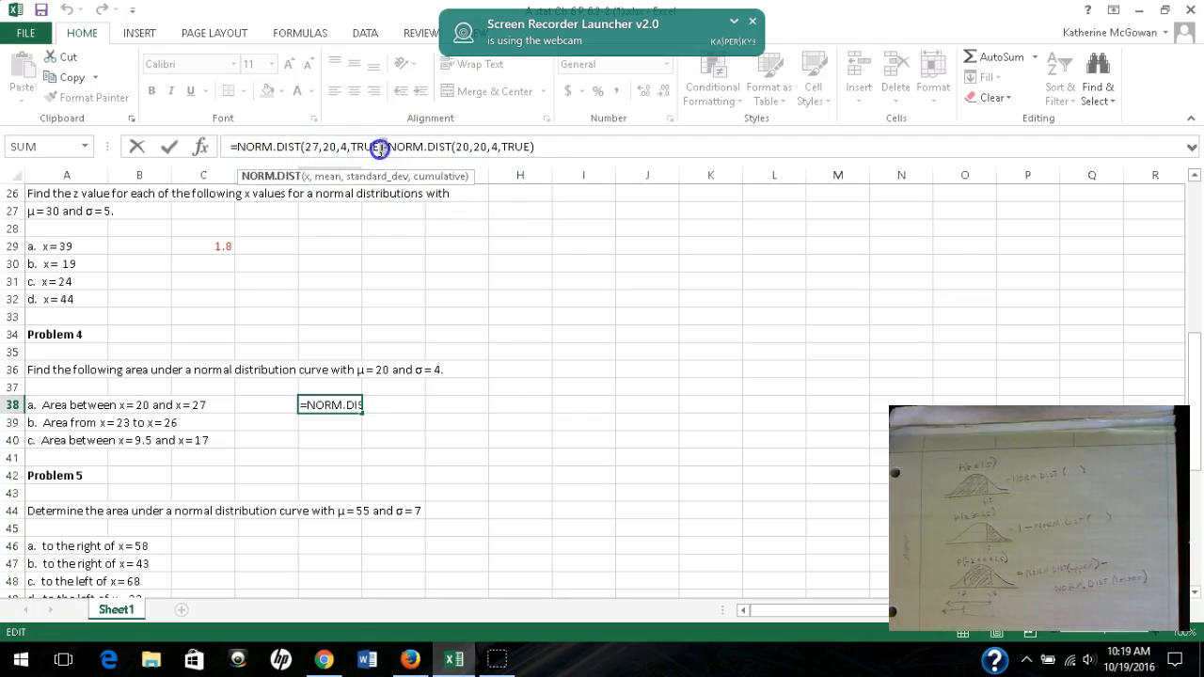
pyautogui.moveTo(384, 148); pyautogui.dragTo(387, 149)
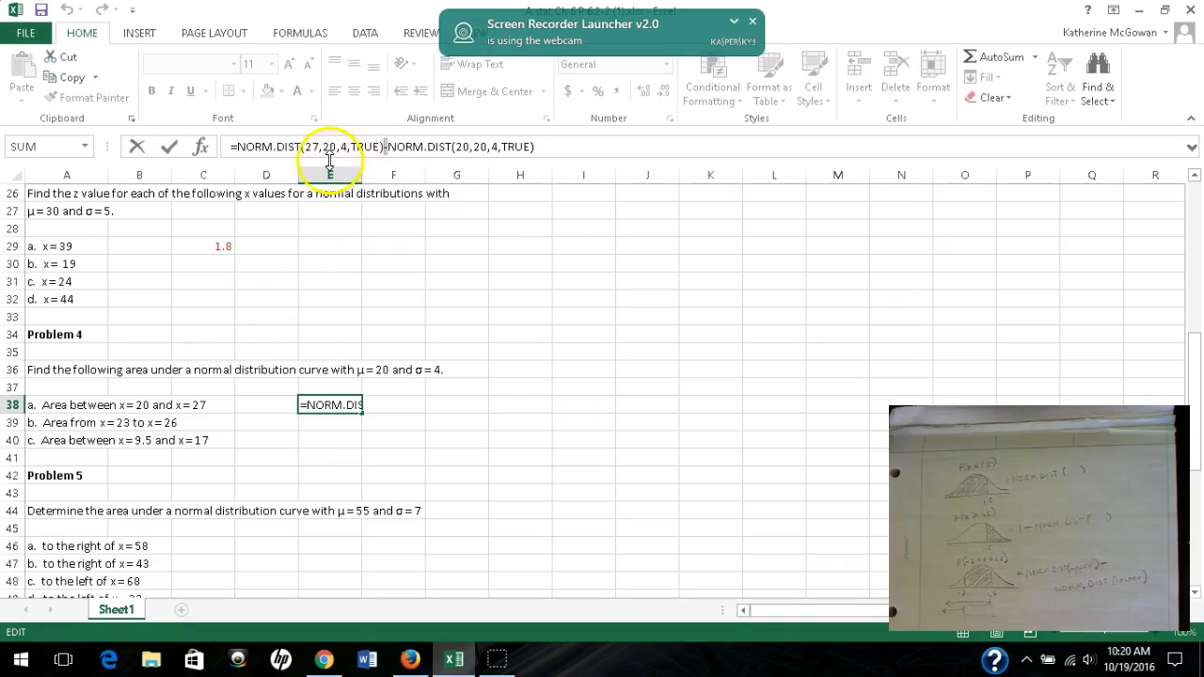
pyautogui.click(324, 149)
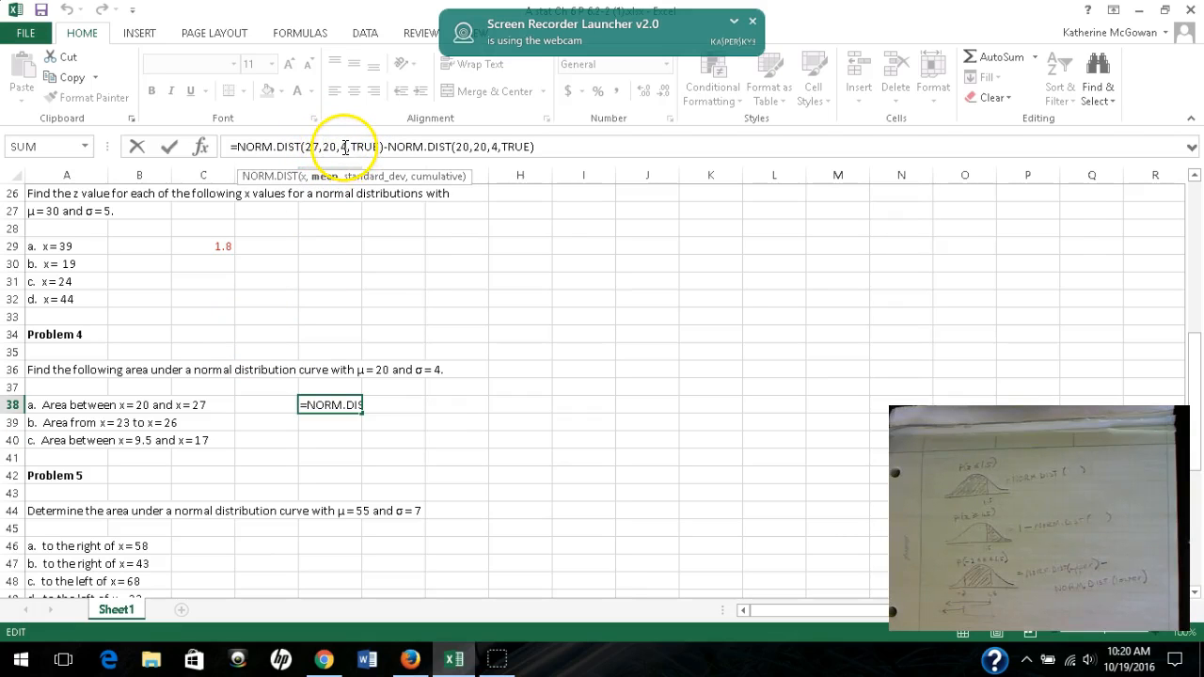
pyautogui.click(480, 146)
pyautogui.click(492, 147)
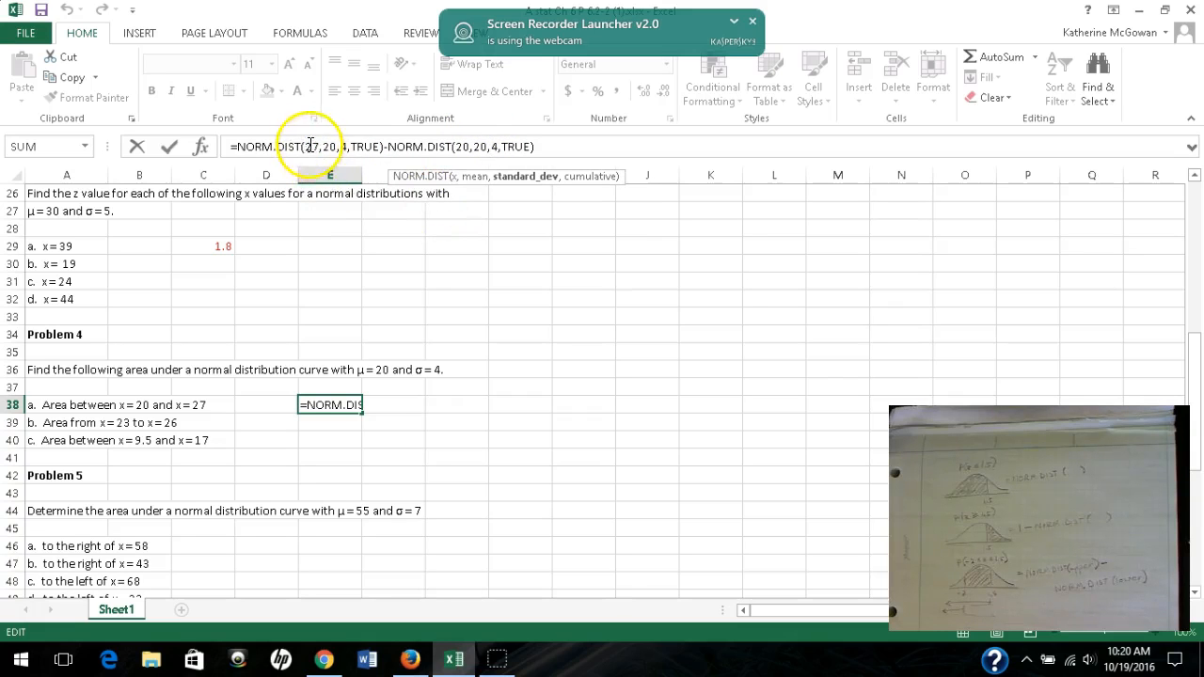
pyautogui.click(309, 147)
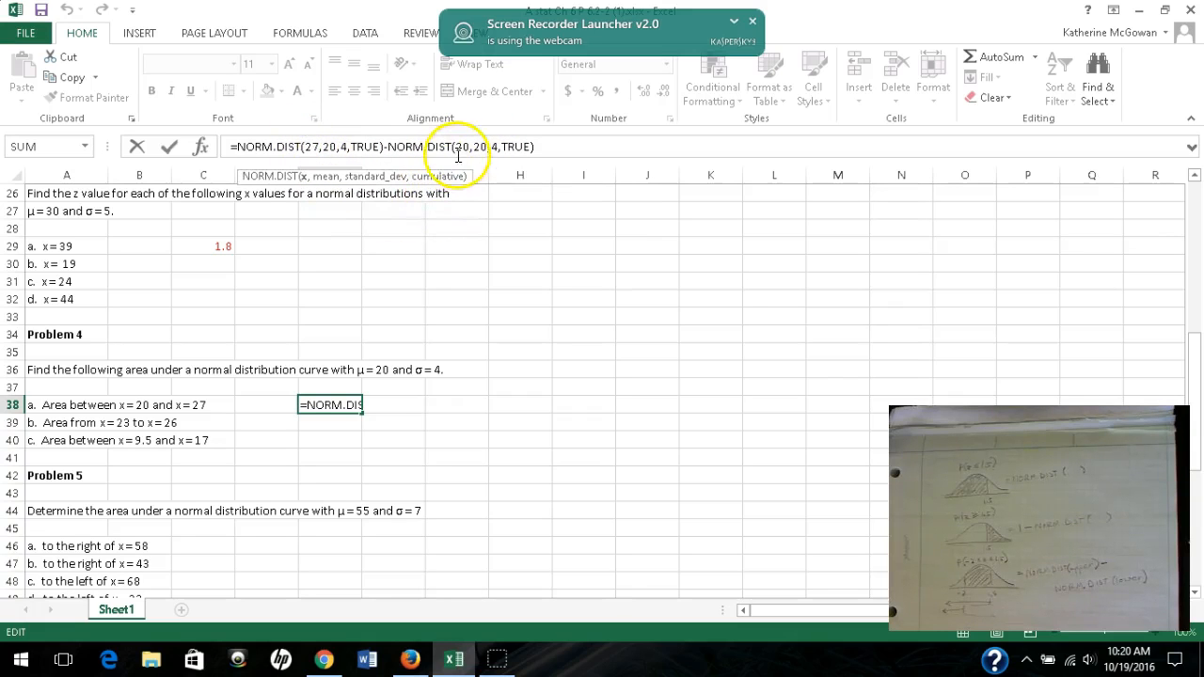
pyautogui.click(462, 147)
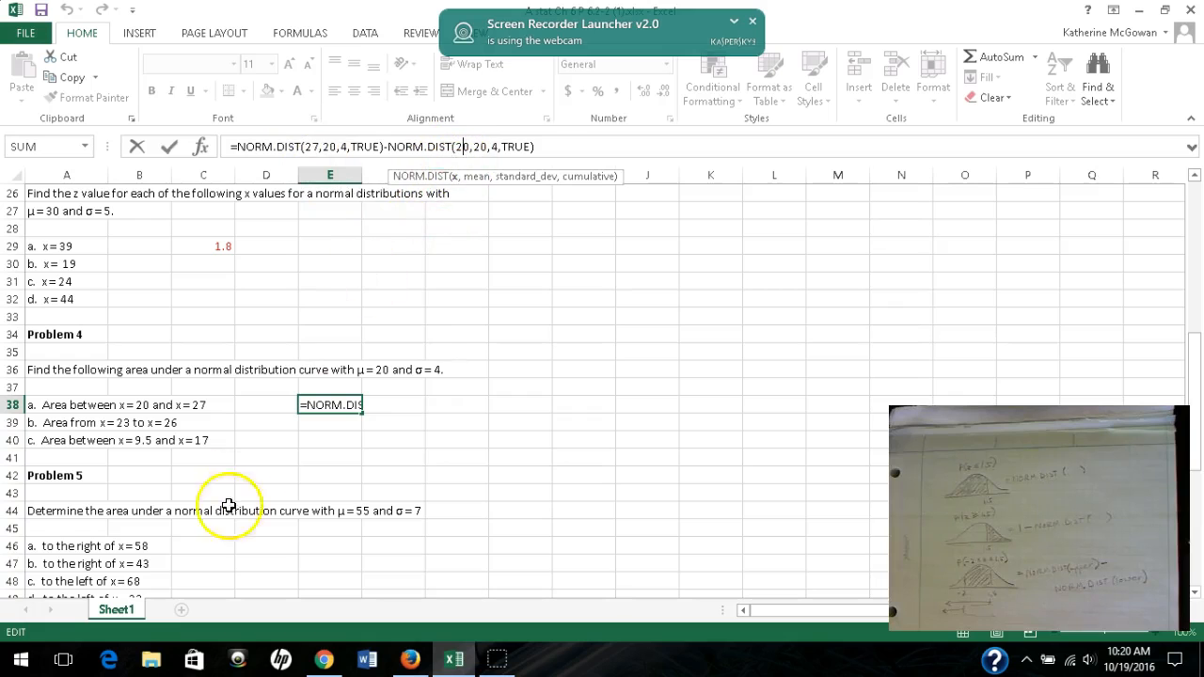
# Step: Leave the E38 formula and review the questions in Problems 5, 6 and 7, returning to cell F38 in Problem 4
pyautogui.click(374, 441)
pyautogui.scroll(-2, 379, 438)
pyautogui.scroll(-3, 379, 438)
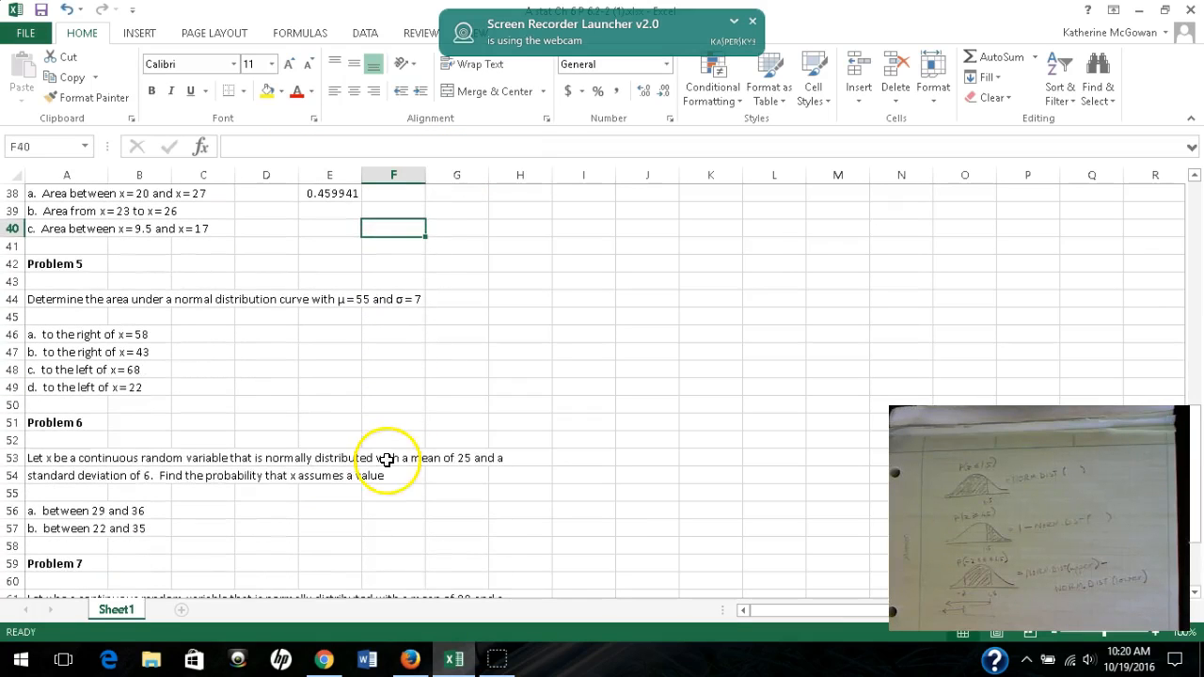
pyautogui.scroll(-3, 310, 503)
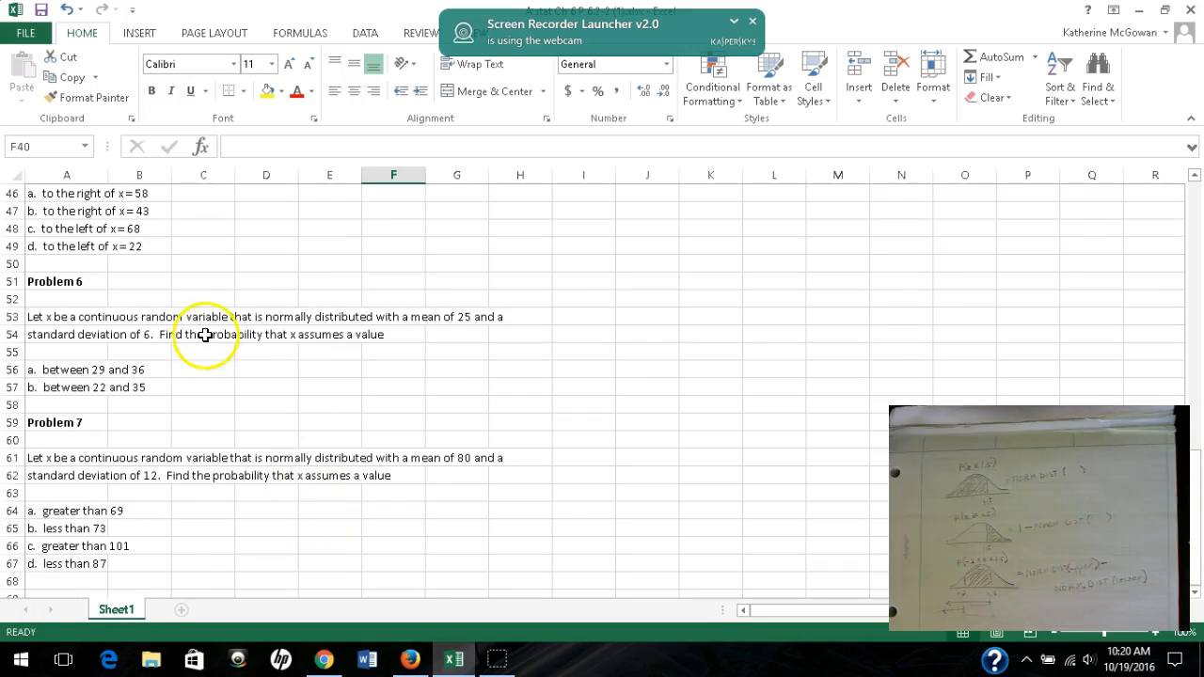
pyautogui.scroll(3, 379, 422)
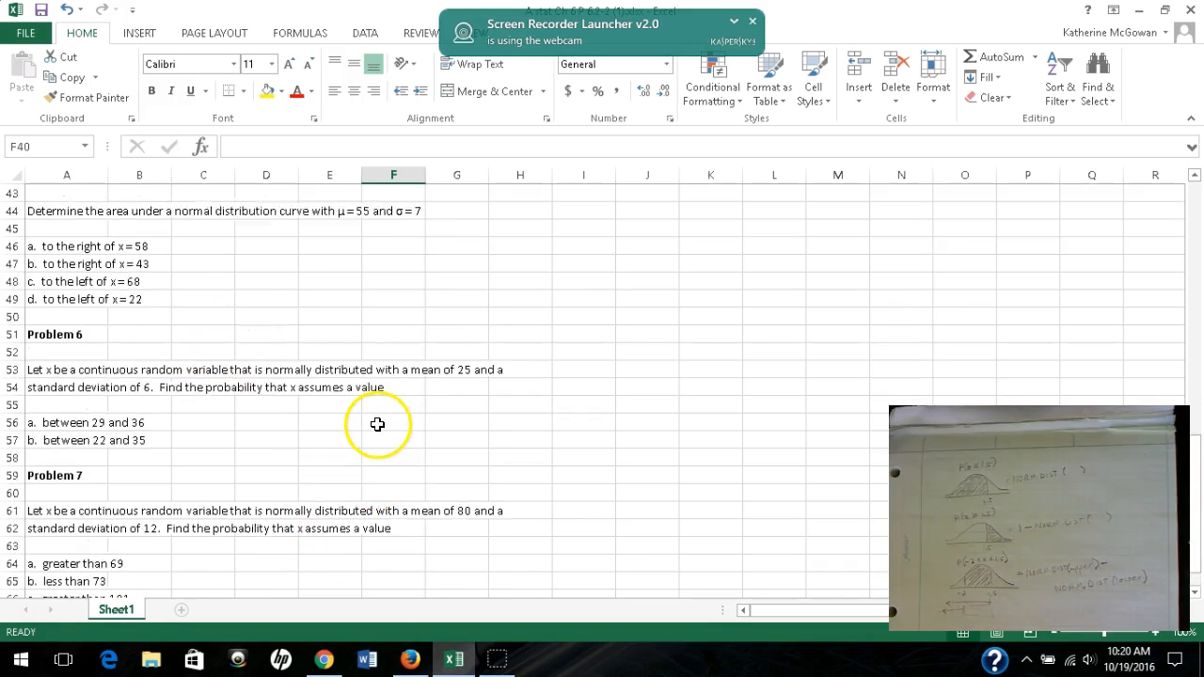
pyautogui.scroll(1, 379, 422)
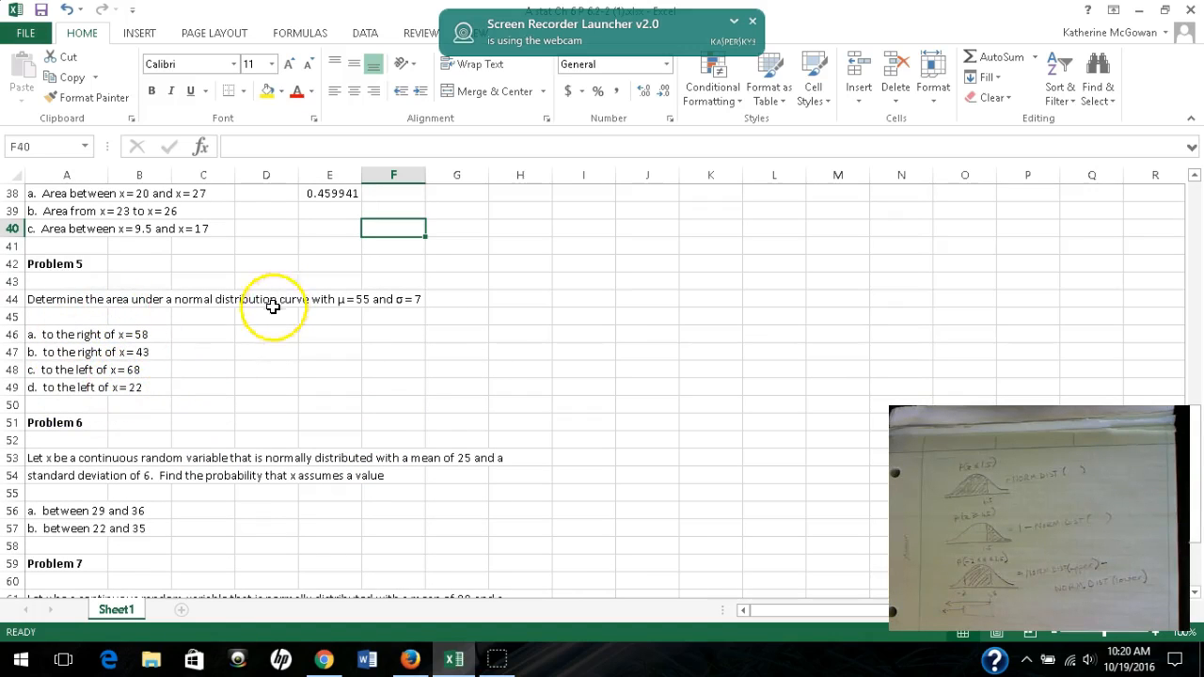
pyautogui.scroll(-2, 188, 422)
pyautogui.scroll(-1, 84, 220)
pyautogui.scroll(-3, 376, 338)
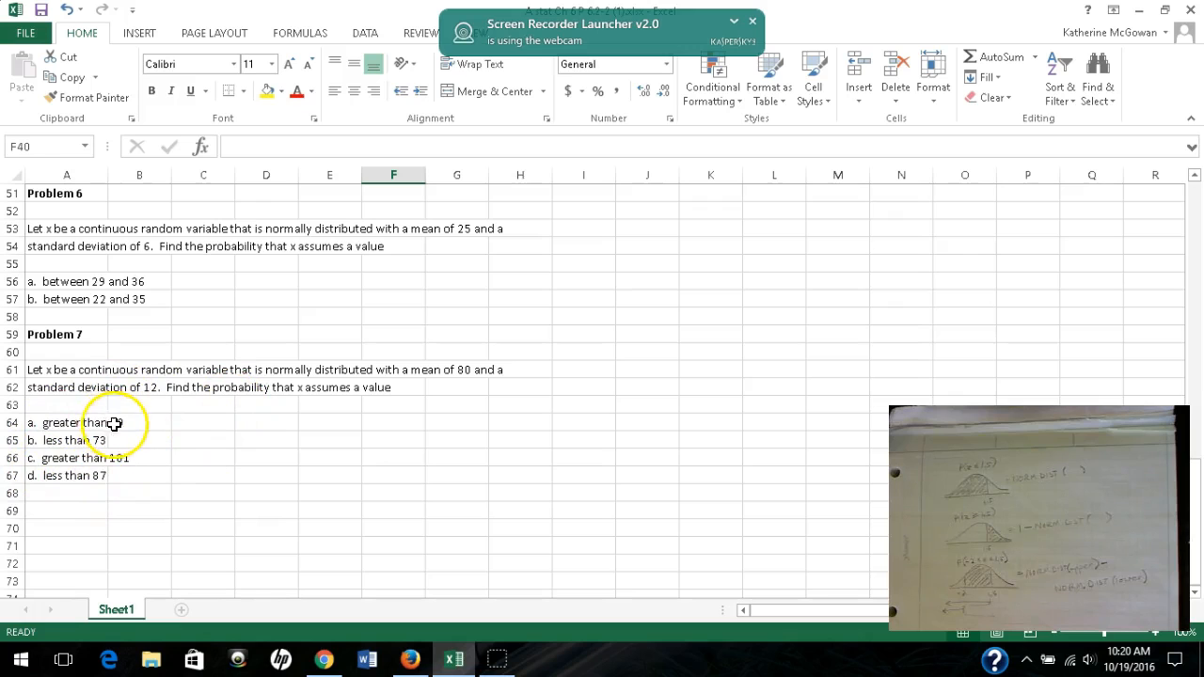
pyautogui.scroll(3, 156, 455)
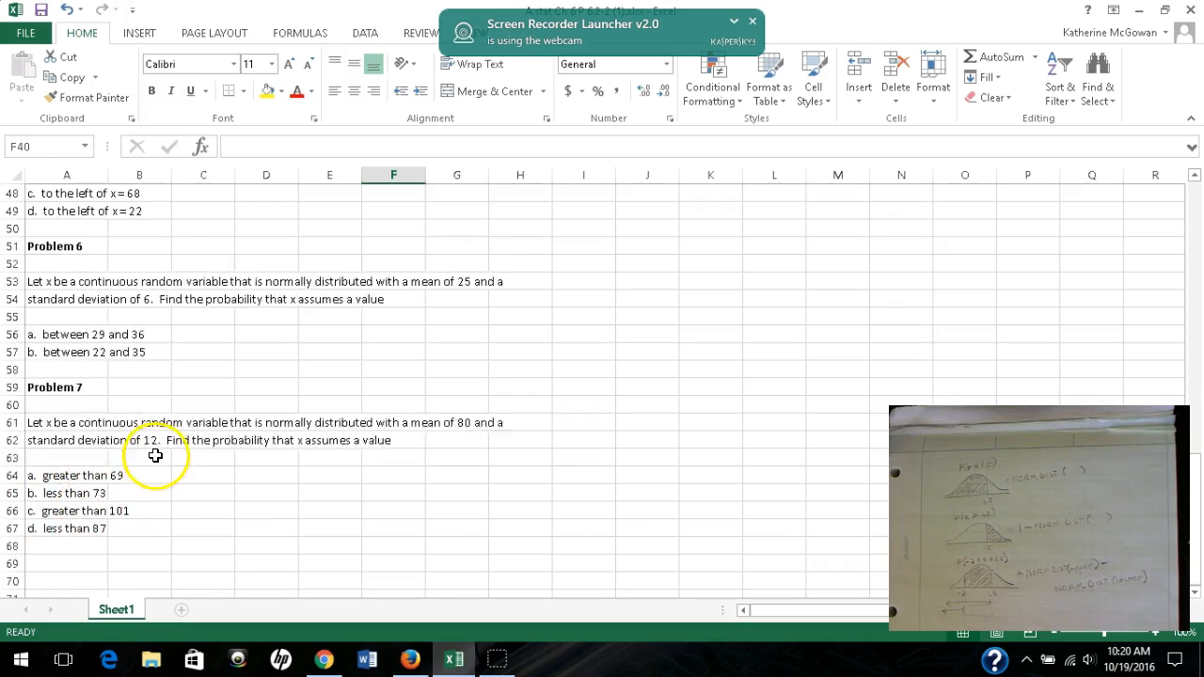
pyautogui.scroll(2, 97, 438)
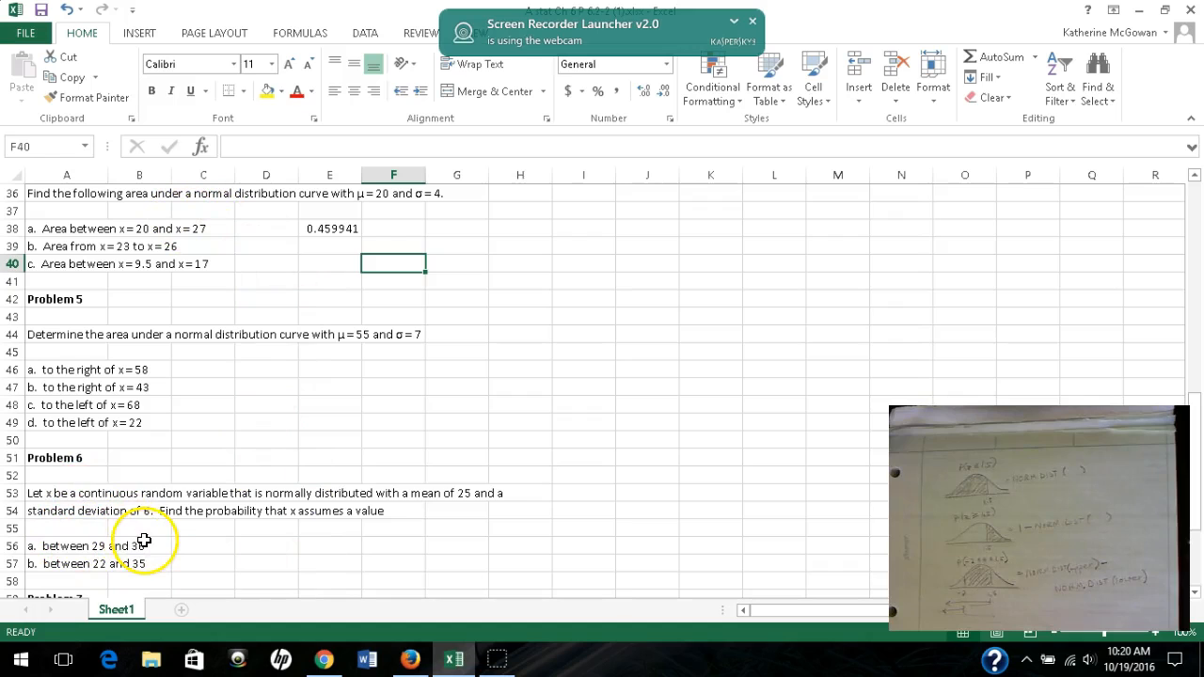
pyautogui.click(397, 227)
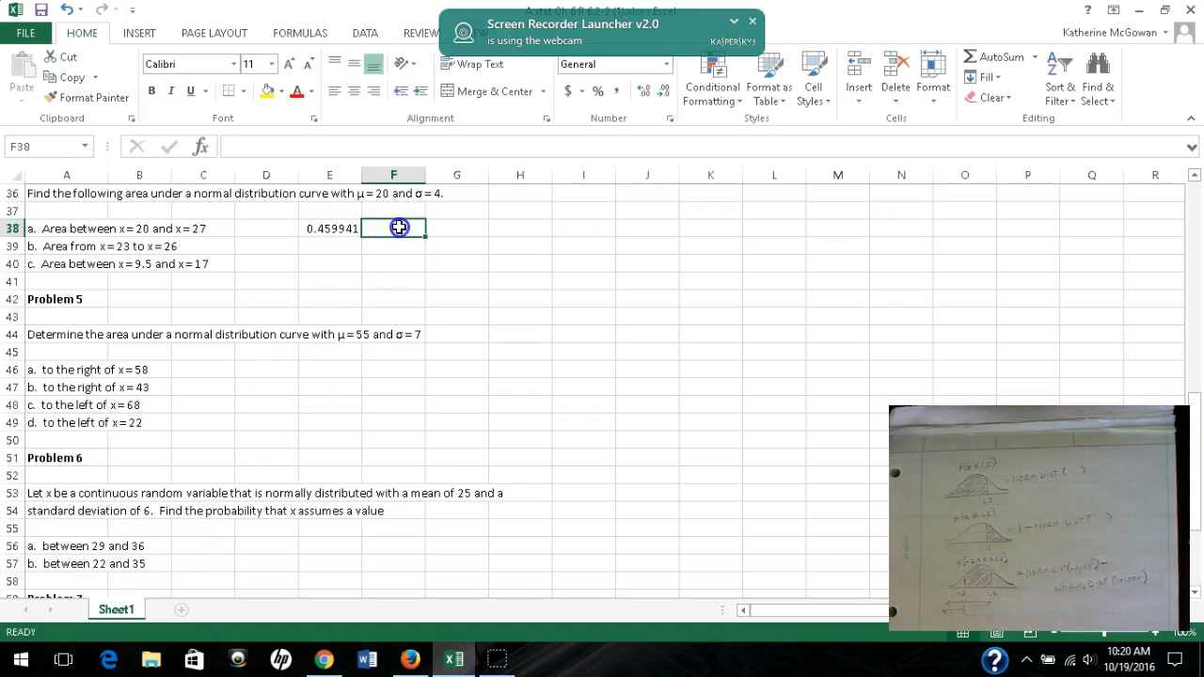